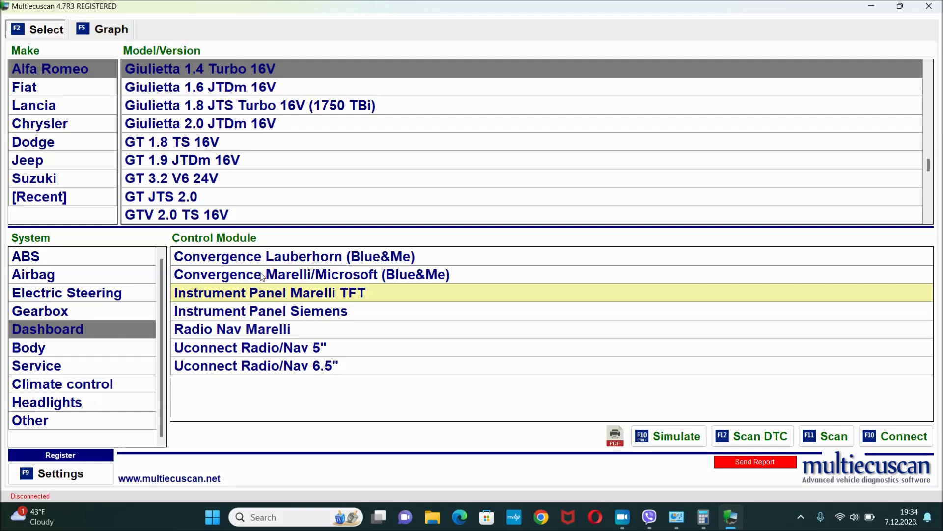
Step: Connect to the Giulietta's Marelli TFT instrument panel, confirming adapter 3/yellow is attached
{"action": "left_click", "coordinate": [888, 440]}
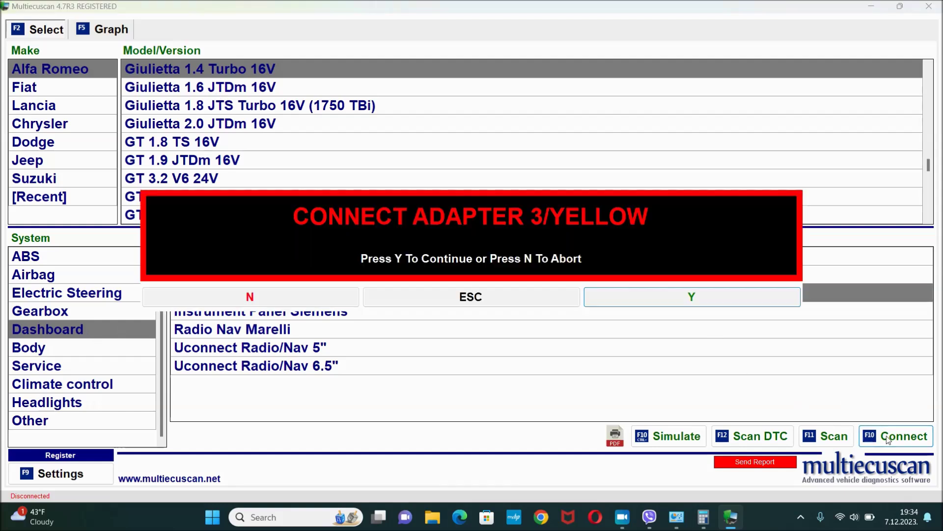
{"action": "left_click", "coordinate": [662, 302]}
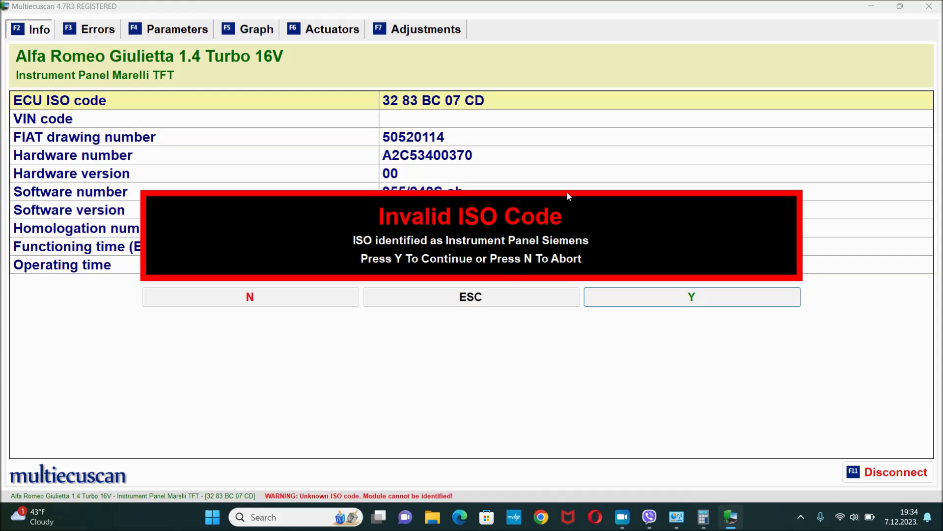
Step: Accept the invalid ISO code warning and review the module's fault codes
{"action": "left_click", "coordinate": [621, 304]}
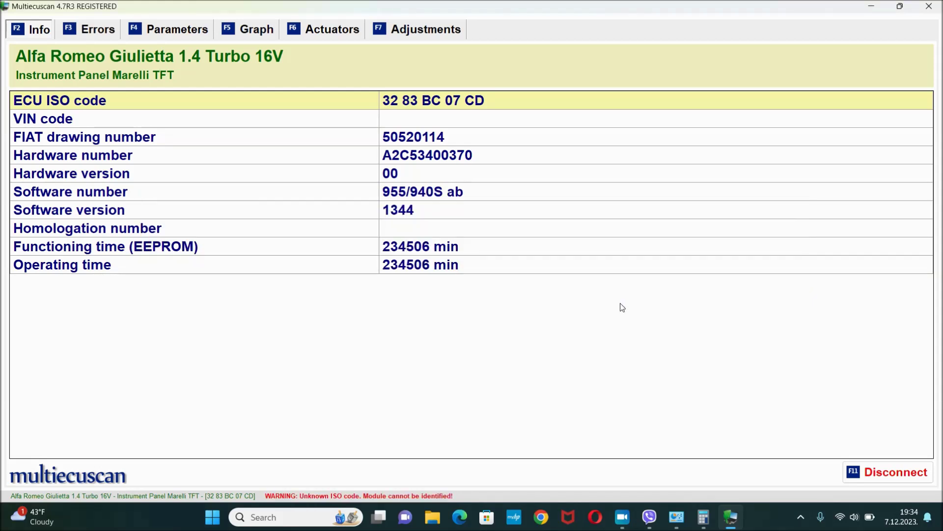
{"action": "left_click", "coordinate": [95, 33]}
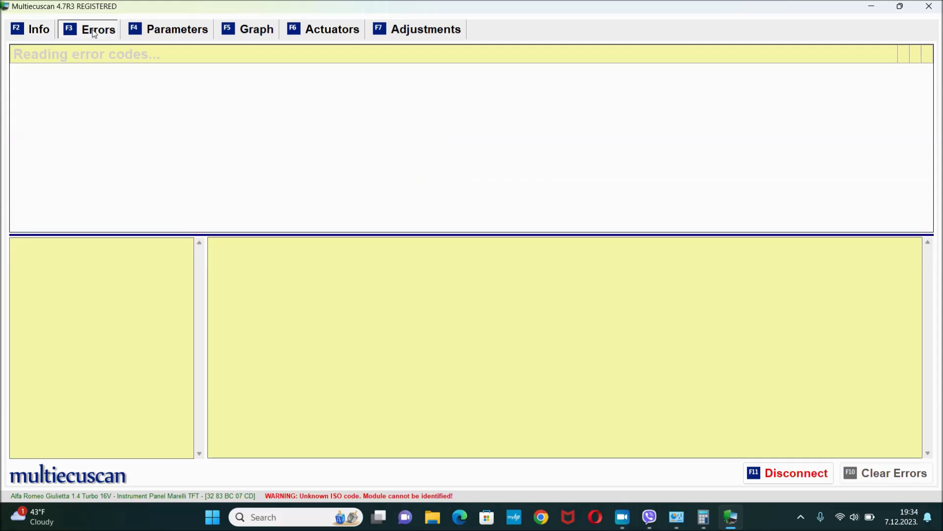
{"action": "left_click", "coordinate": [177, 33]}
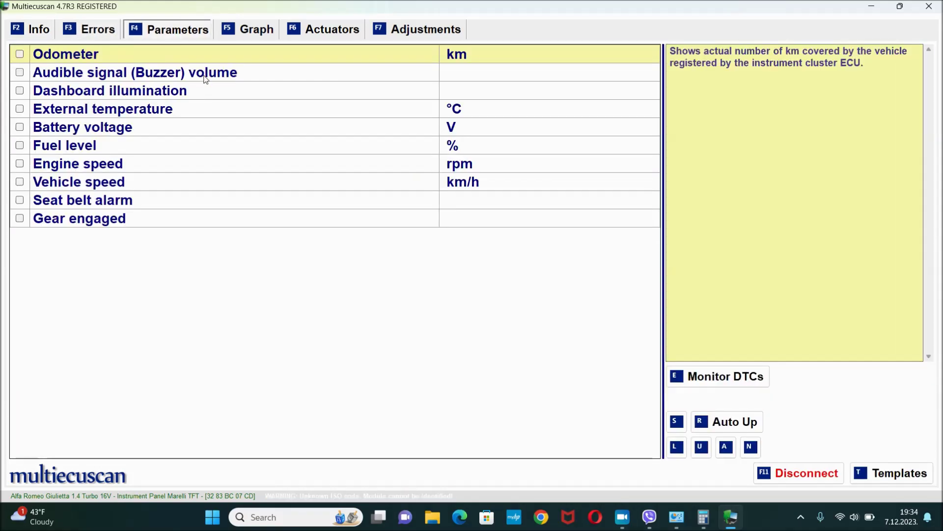
Step: Monitor odometer, buzzer, illumination, external temperature, battery, fuel and engine speed; view adjustments, then disconnect
{"action": "left_click", "coordinate": [20, 54]}
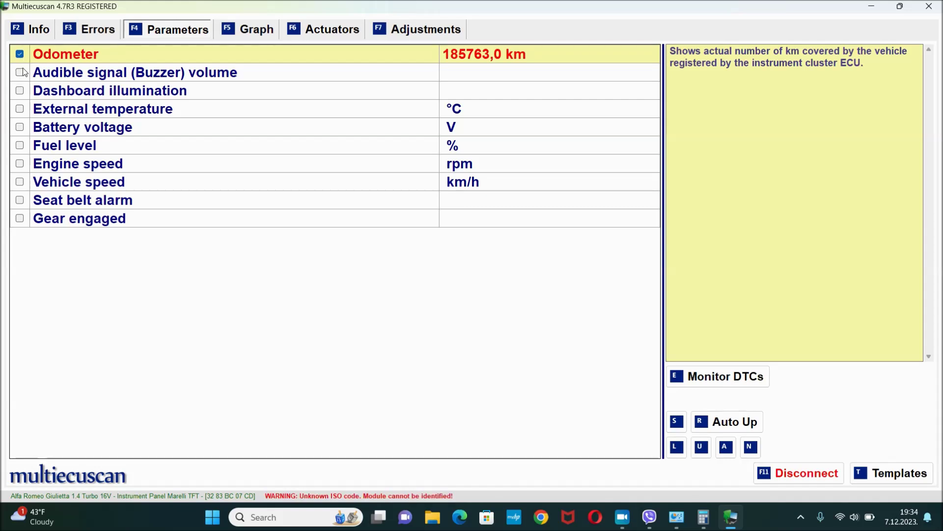
{"action": "left_click", "coordinate": [20, 72]}
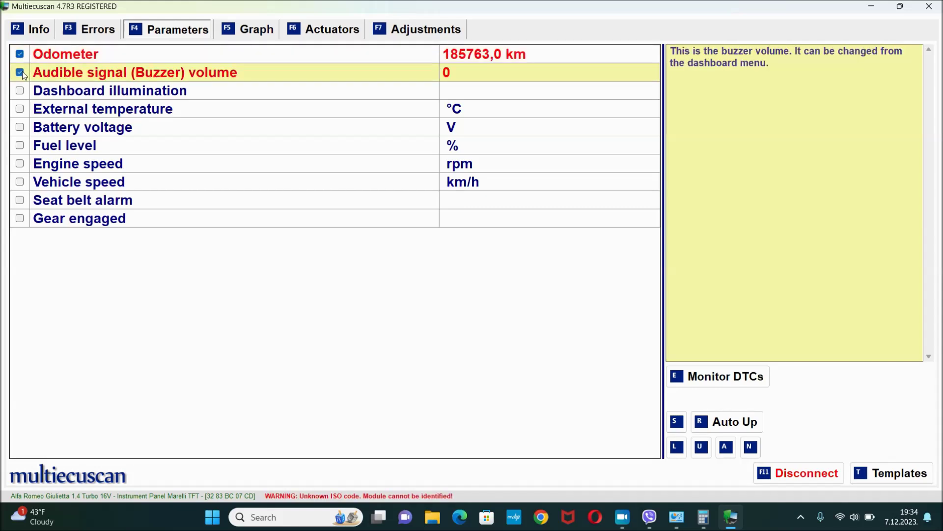
{"action": "left_click", "coordinate": [20, 90]}
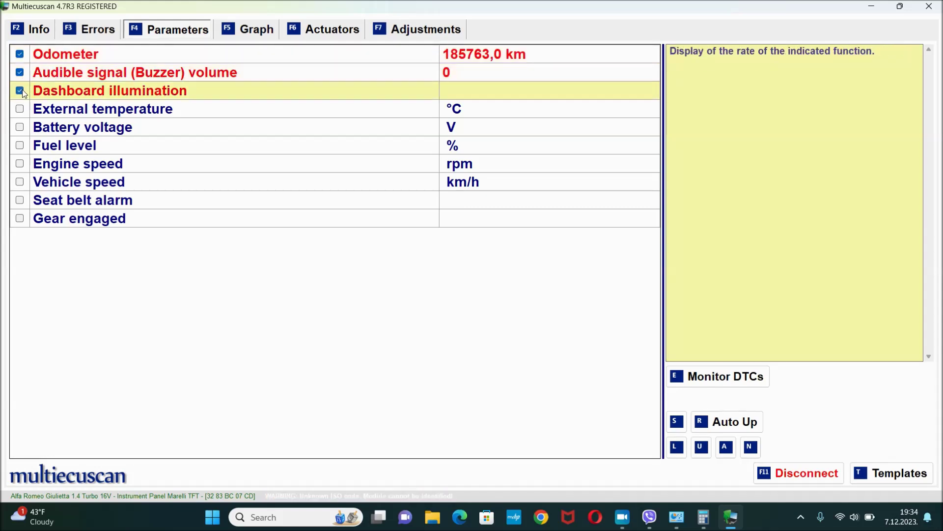
{"action": "left_click", "coordinate": [20, 108]}
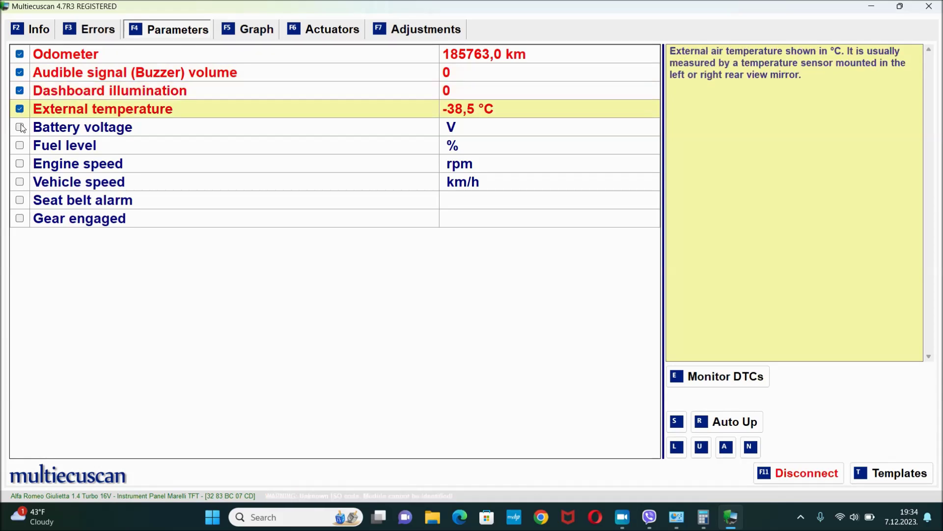
{"action": "left_click", "coordinate": [20, 128]}
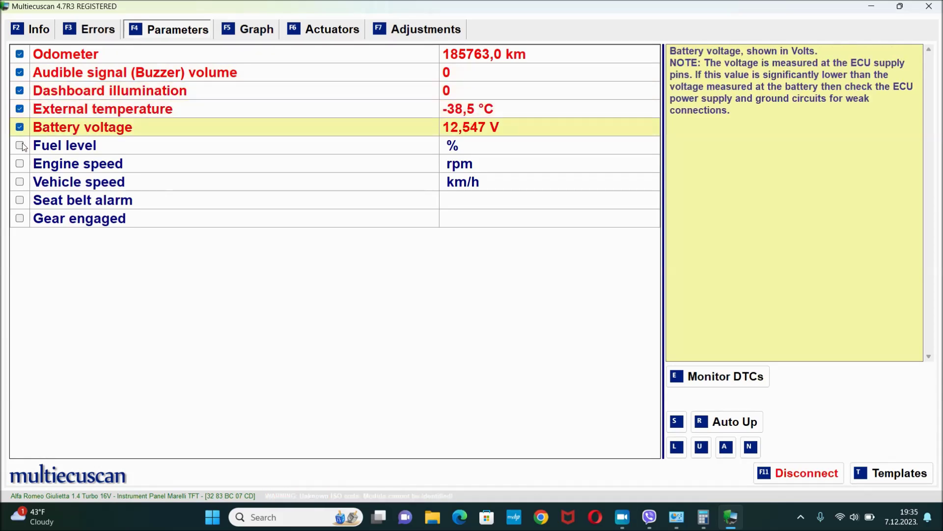
{"action": "left_click", "coordinate": [21, 145]}
{"action": "left_click", "coordinate": [20, 163]}
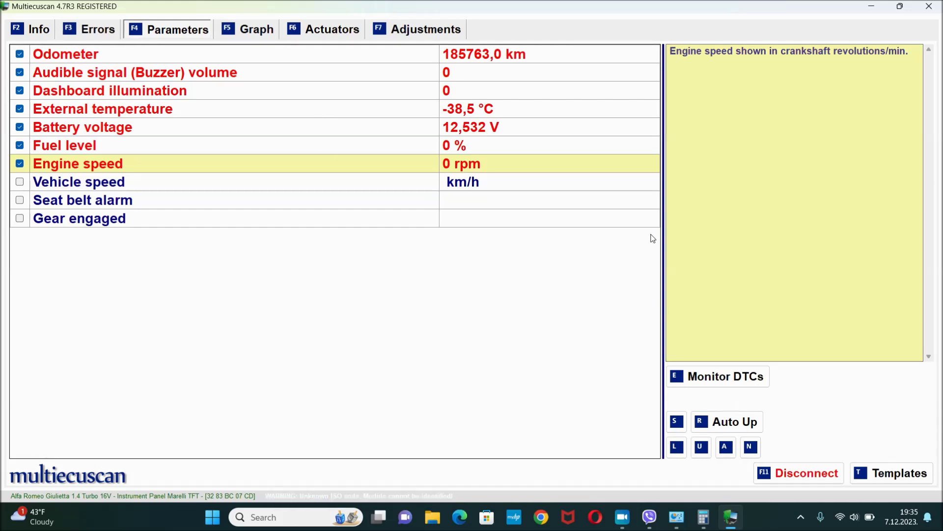
{"action": "left_click", "coordinate": [426, 30]}
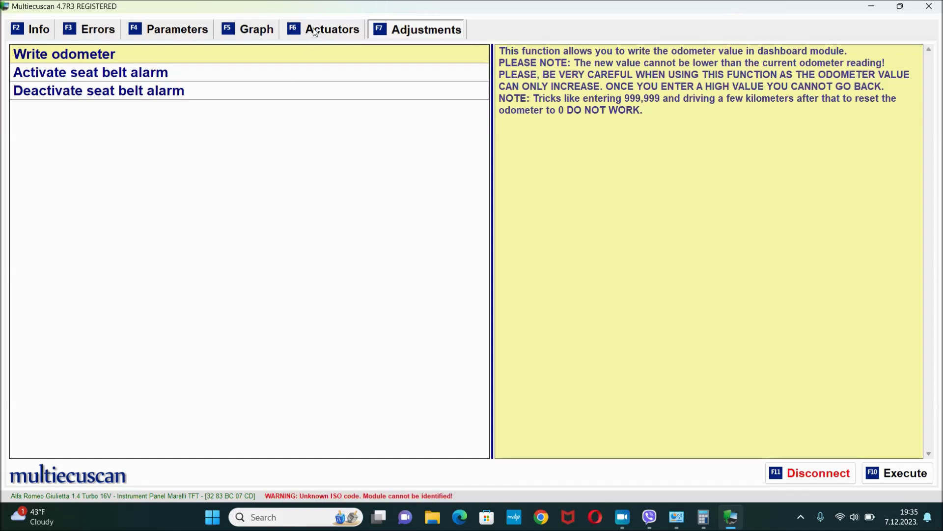
{"action": "left_click", "coordinate": [819, 471]}
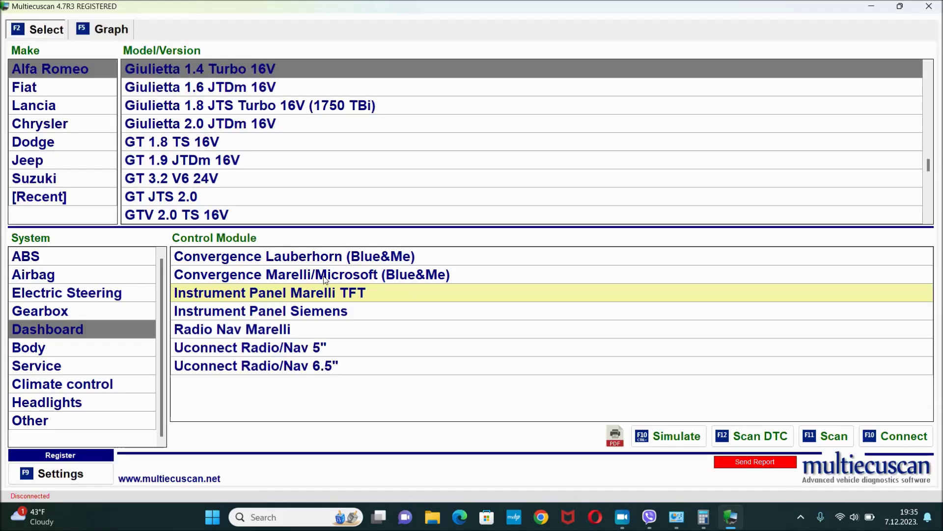
Step: Connect to the Instrument Panel Siemens module and confirm its fault code list is empty
{"action": "left_click", "coordinate": [287, 312]}
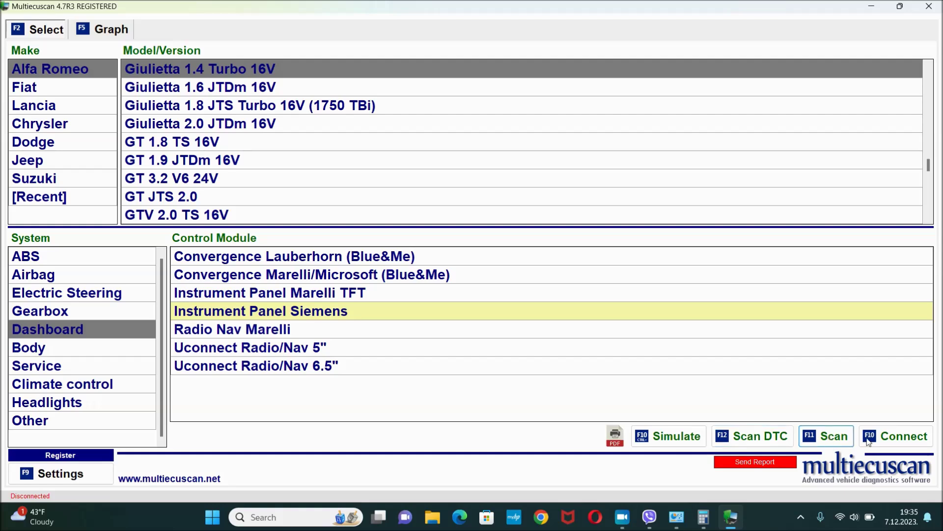
{"action": "left_click", "coordinate": [895, 442]}
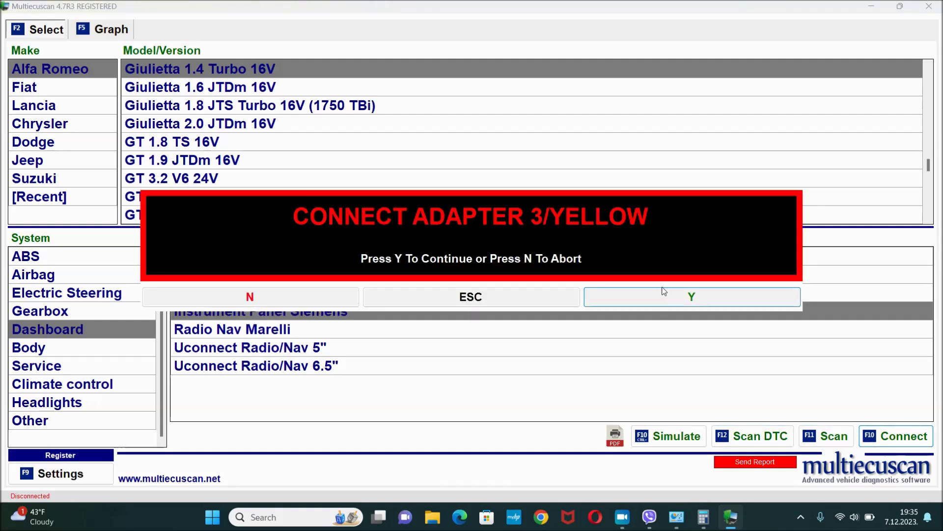
{"action": "left_click", "coordinate": [665, 297]}
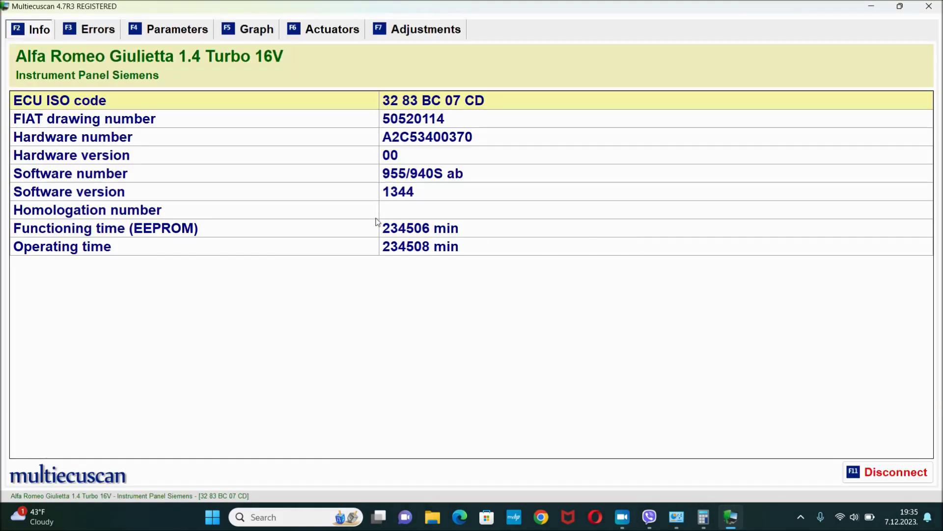
{"action": "left_click", "coordinate": [85, 32]}
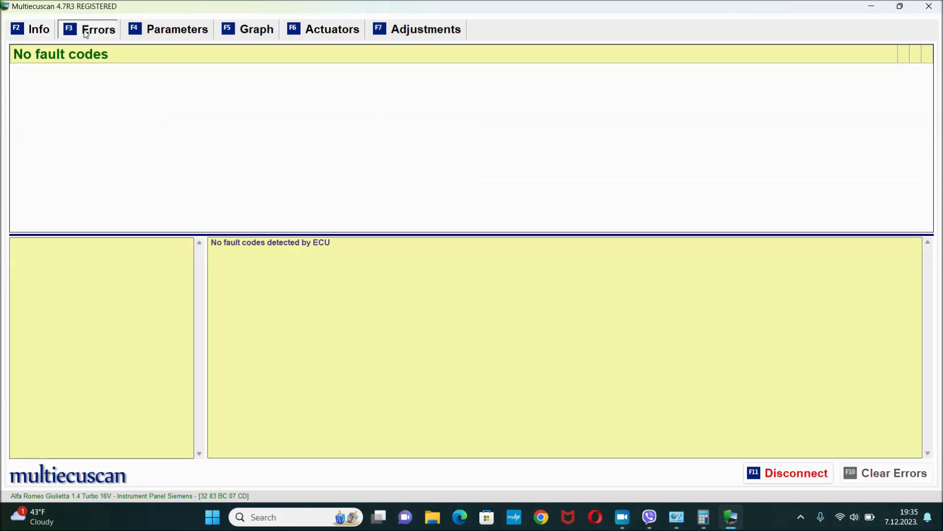
Step: Monitor System ON time, buzzer, illumination, temperatures, battery, fuel and seat belt alarm (Enabled)
{"action": "left_click", "coordinate": [165, 32]}
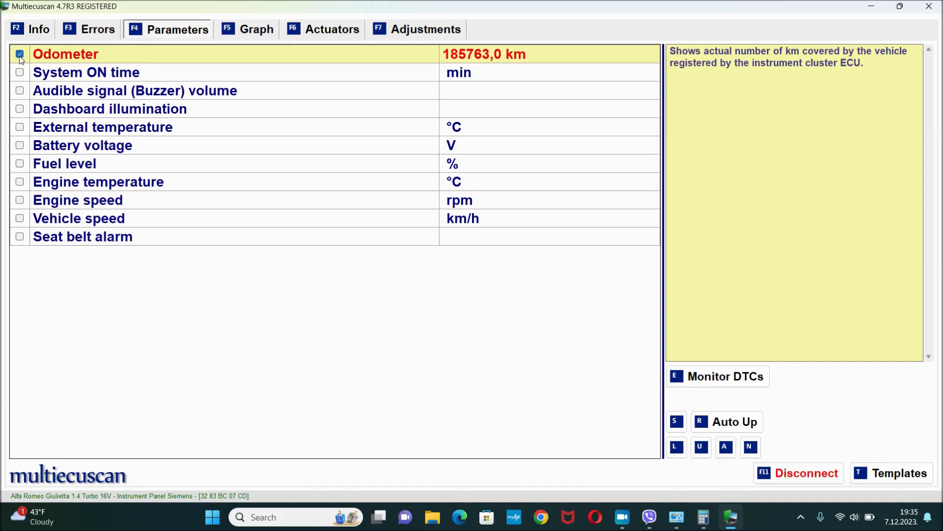
{"action": "left_click", "coordinate": [20, 72]}
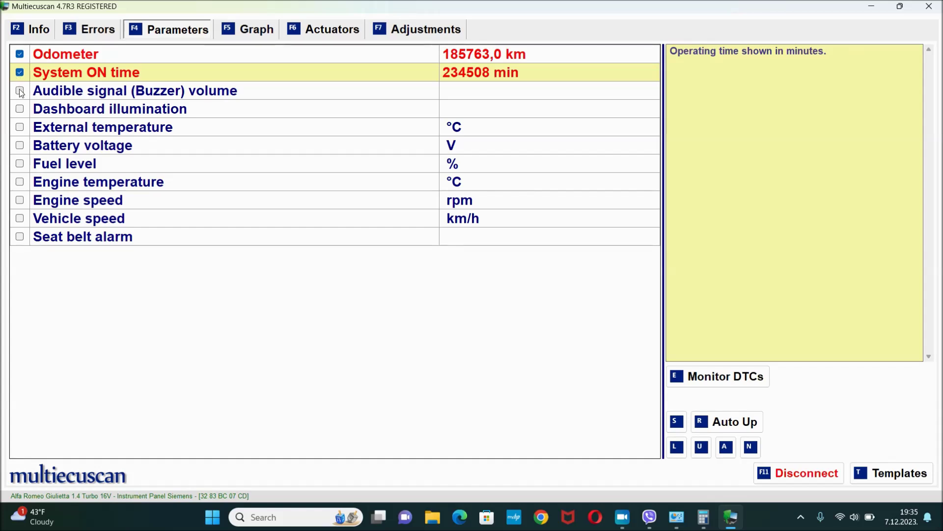
{"action": "left_click", "coordinate": [19, 91]}
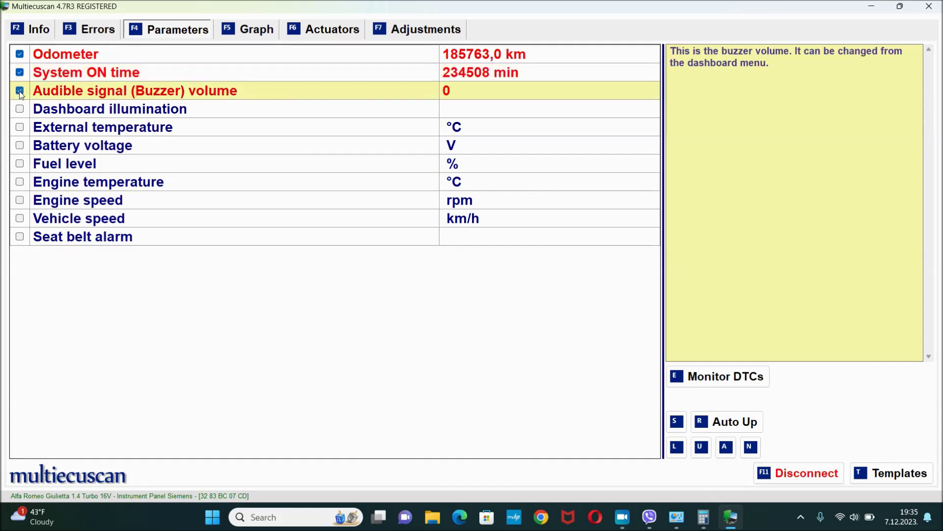
{"action": "left_click", "coordinate": [19, 109]}
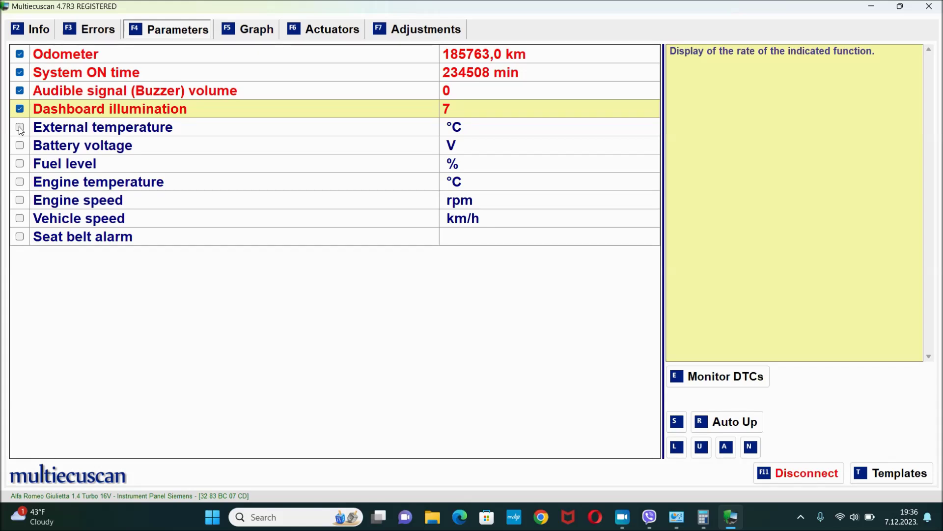
{"action": "left_click", "coordinate": [20, 127]}
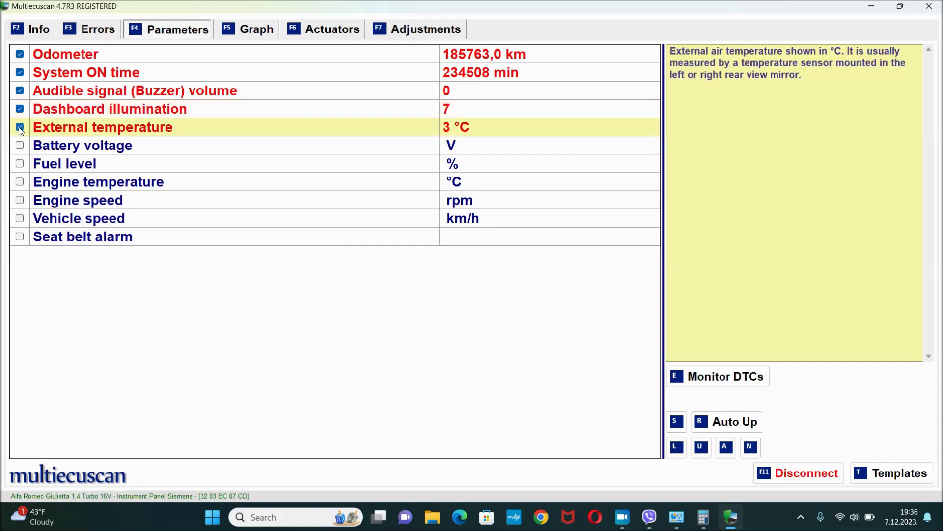
{"action": "left_click", "coordinate": [20, 145]}
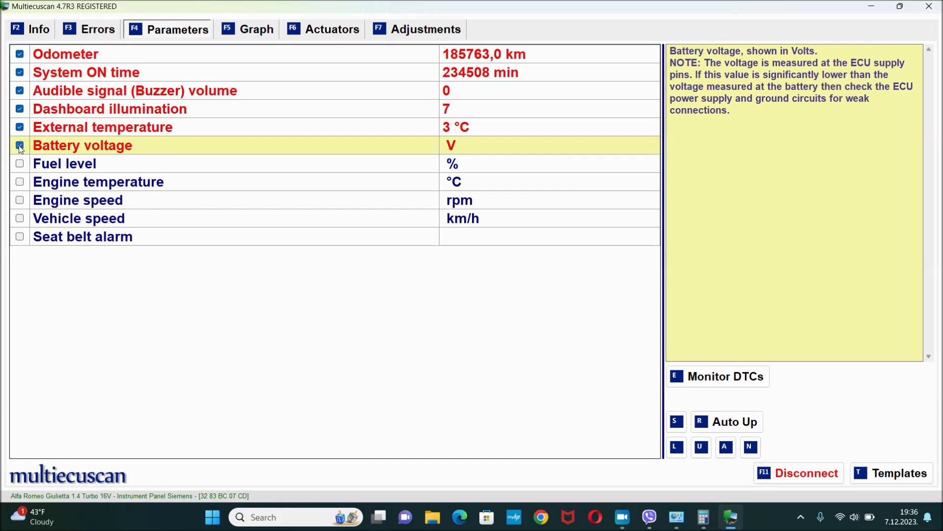
{"action": "left_click", "coordinate": [19, 164]}
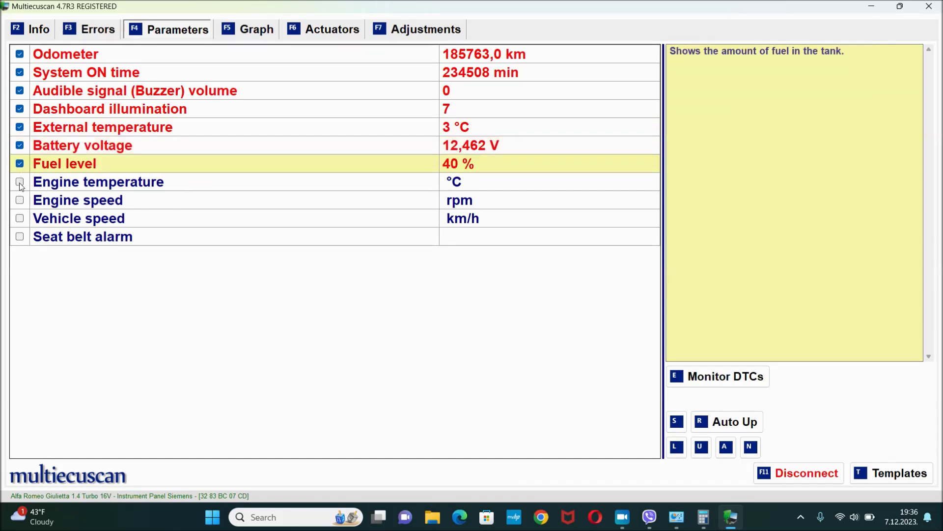
{"action": "left_click", "coordinate": [20, 182]}
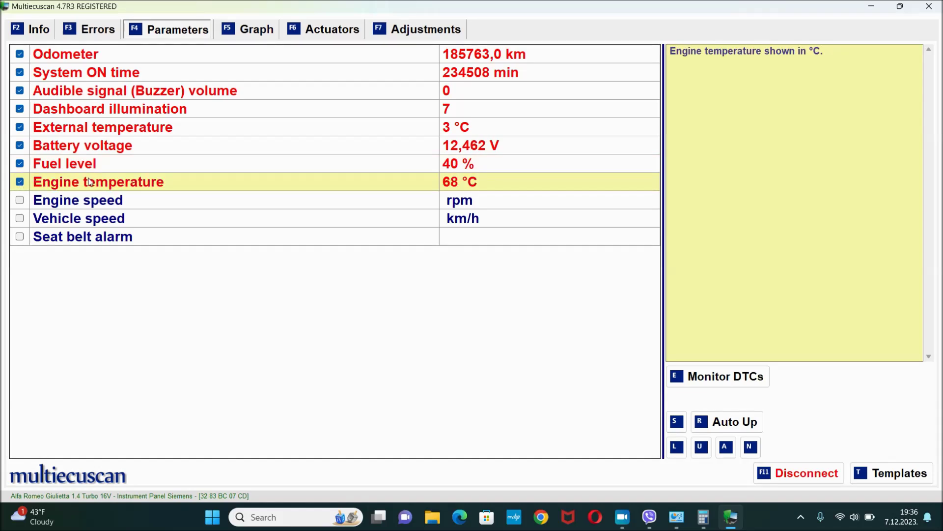
{"action": "left_click", "coordinate": [20, 237]}
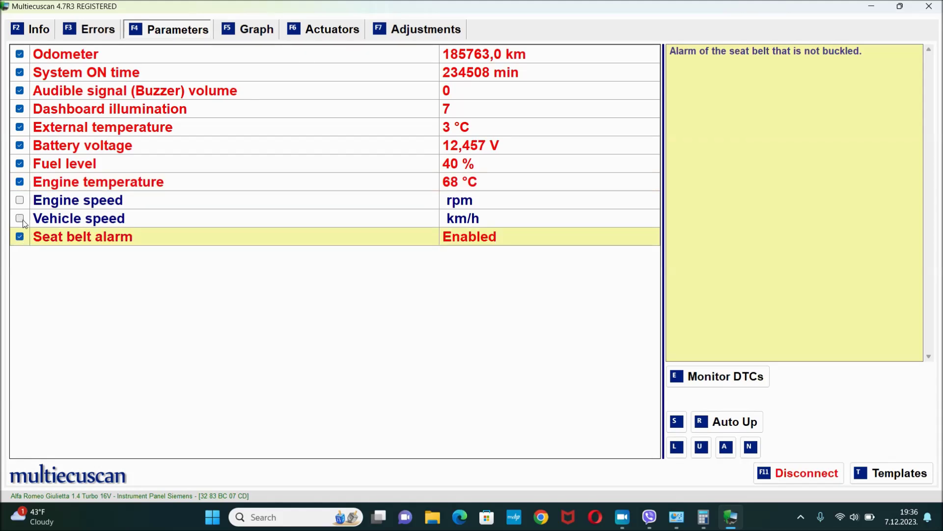
{"action": "left_click", "coordinate": [334, 28]}
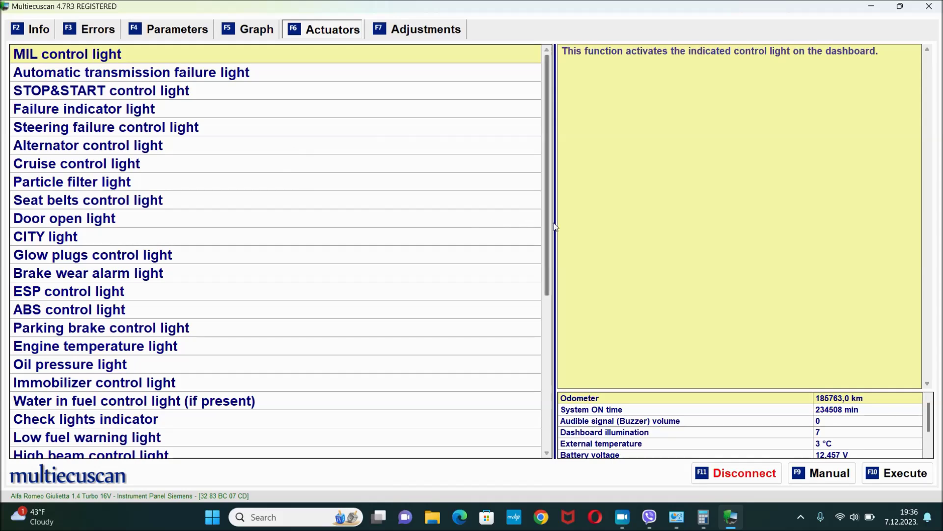
Step: Select the Dashboard illumination actuator test, then list the seat belt alarm and odometer adjustments
{"action": "left_click_drag", "start_coordinate": [549, 227], "coordinate": [536, 260]}
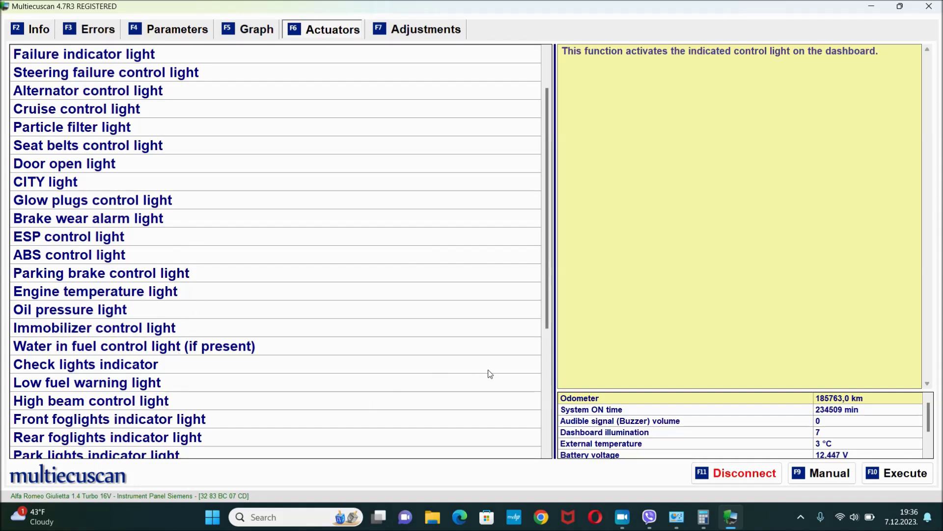
{"action": "left_click_drag", "start_coordinate": [548, 325], "coordinate": [546, 430]}
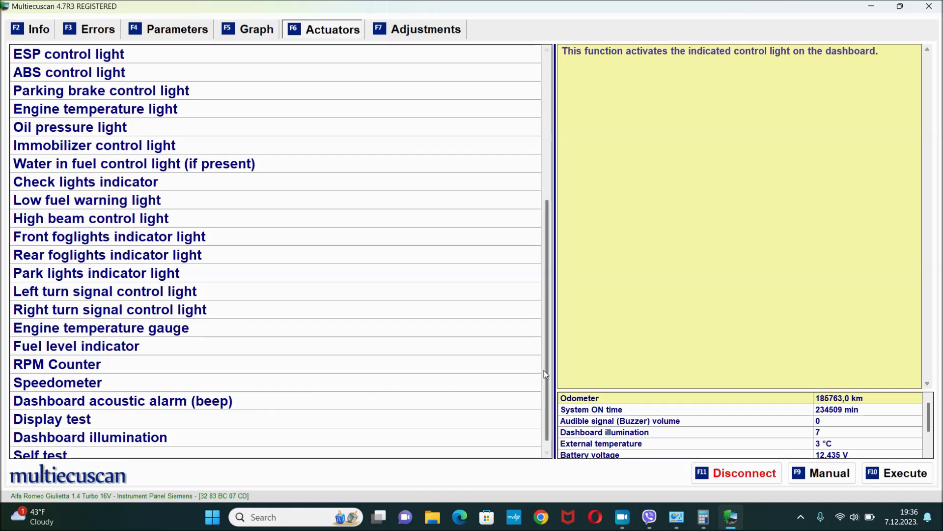
{"action": "left_click_drag", "start_coordinate": [549, 378], "coordinate": [548, 401]}
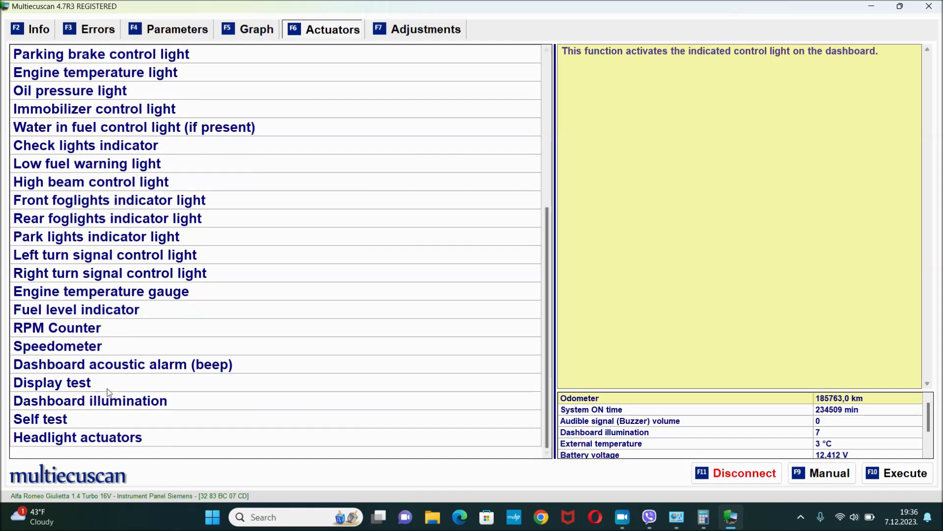
{"action": "left_click", "coordinate": [114, 401]}
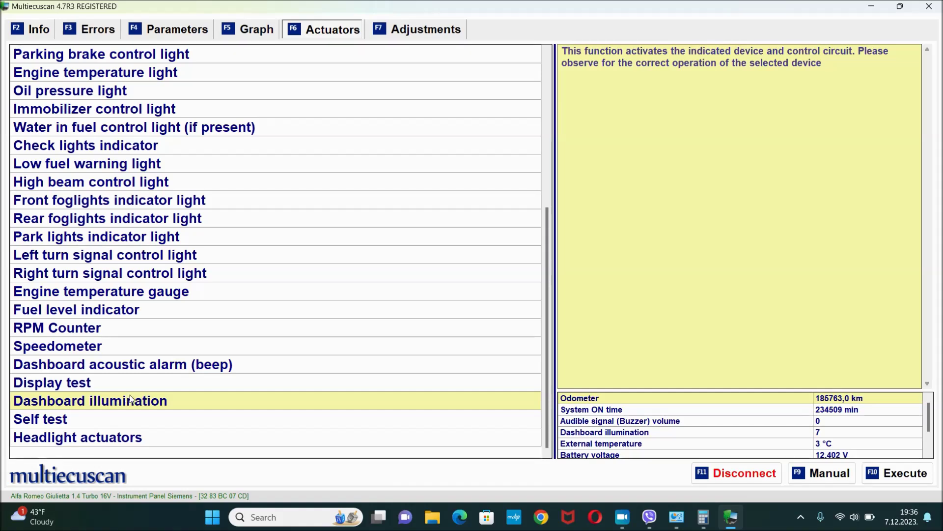
{"action": "left_click", "coordinate": [434, 34]}
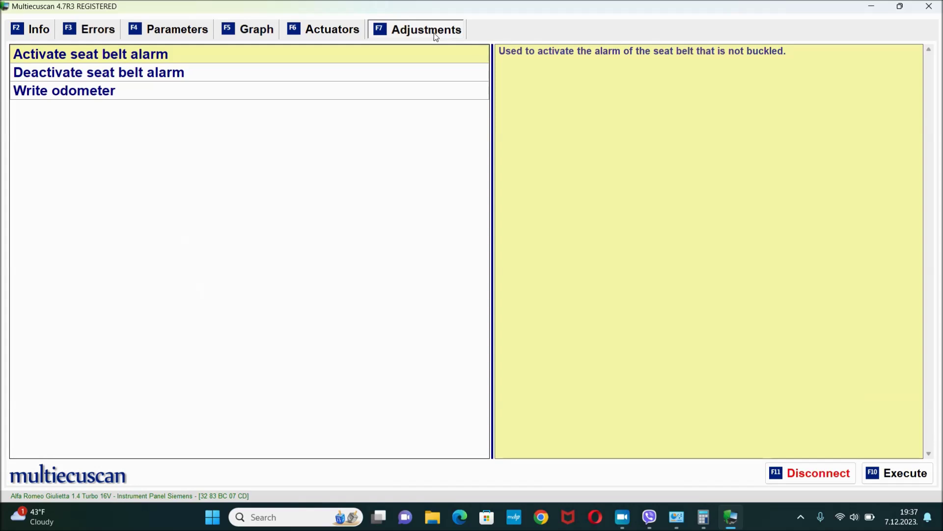
Step: Execute Deactivate seat belt alarm, accept the safety warning, and dismiss the COMPLETED message
{"action": "left_click", "coordinate": [112, 78]}
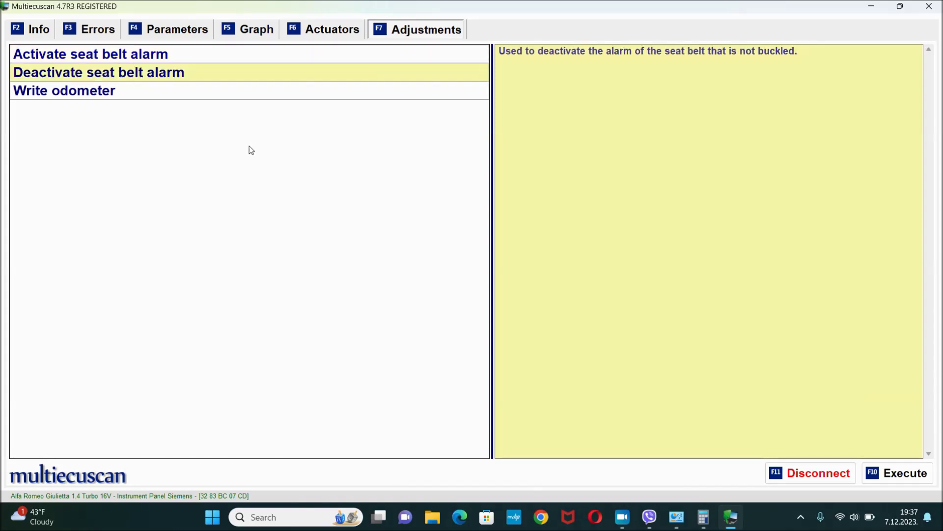
{"action": "left_click", "coordinate": [895, 474]}
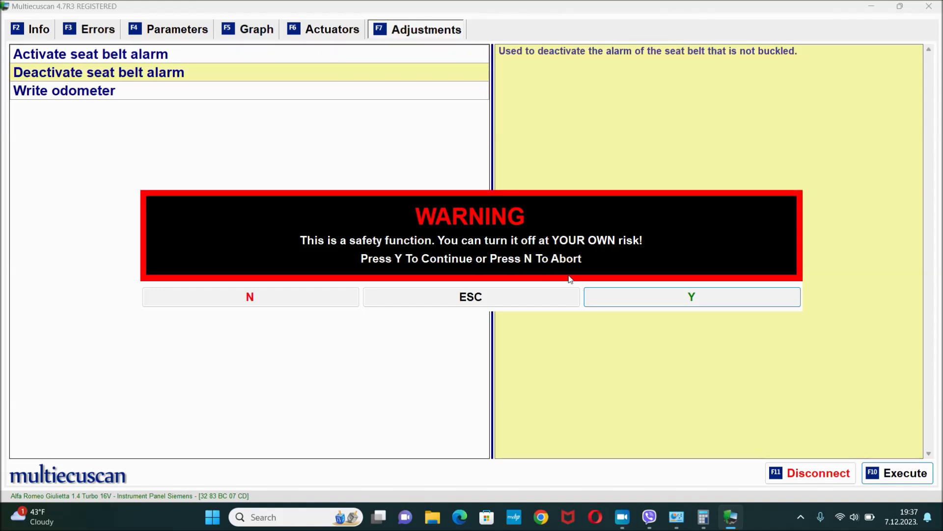
{"action": "left_click", "coordinate": [640, 299]}
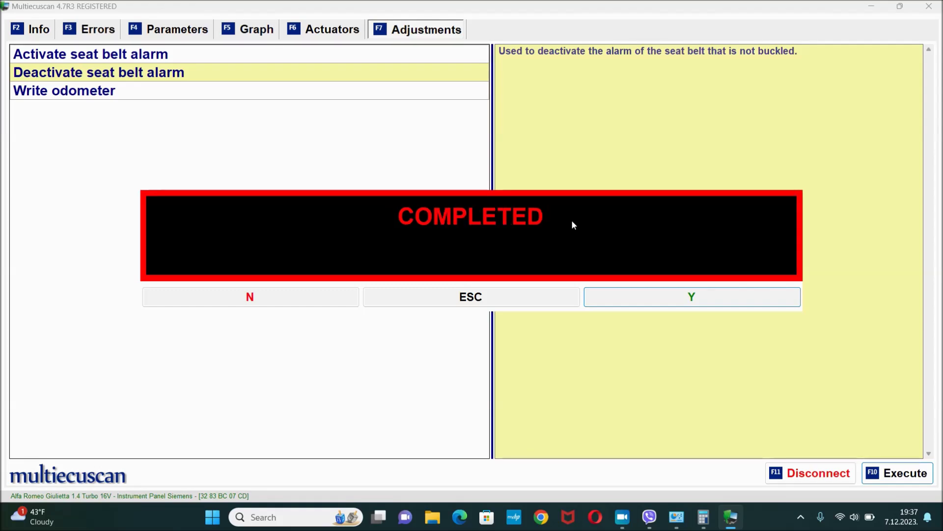
{"action": "key", "text": "Return"}
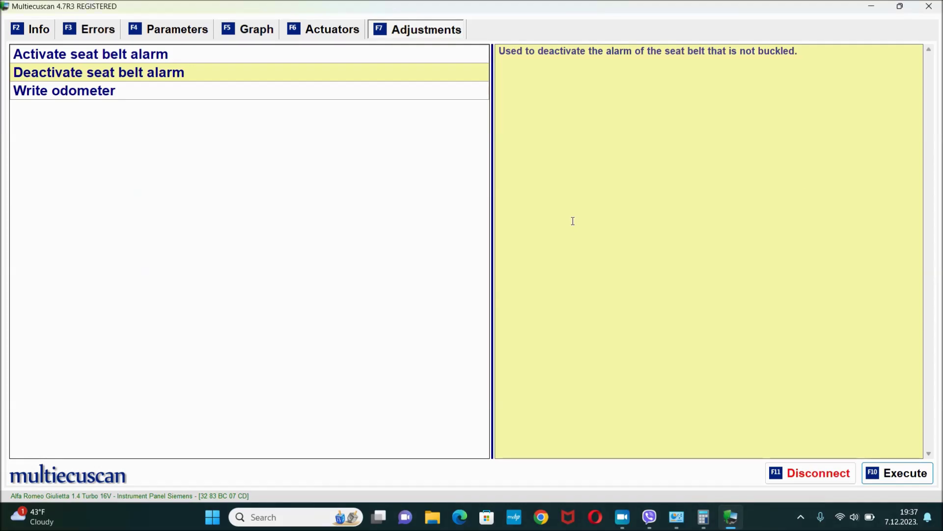